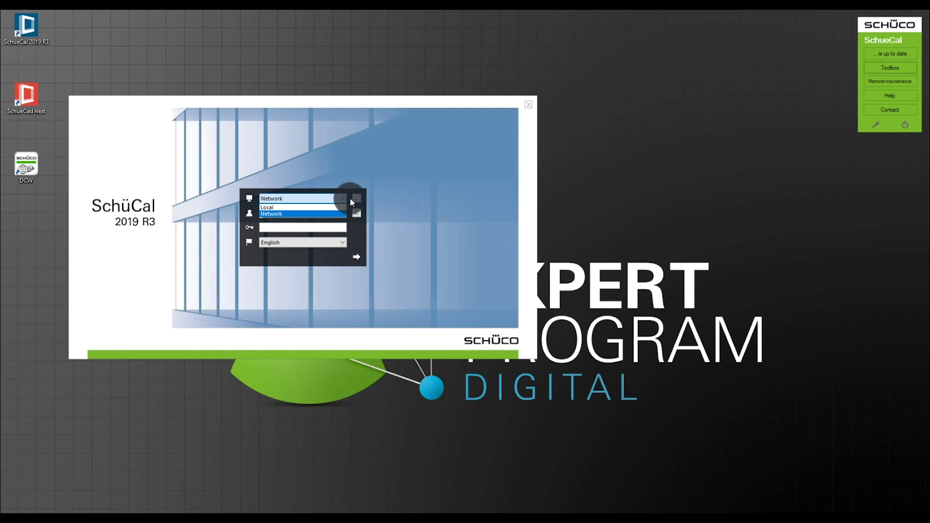
Keep Network as the login configuration, open its desktop settings and start the administrator login.
click(376, 198)
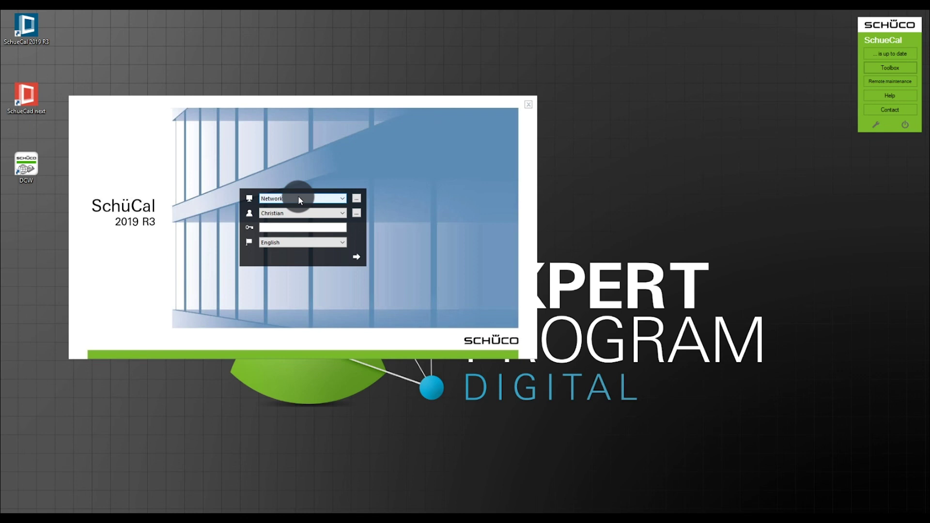
click(356, 199)
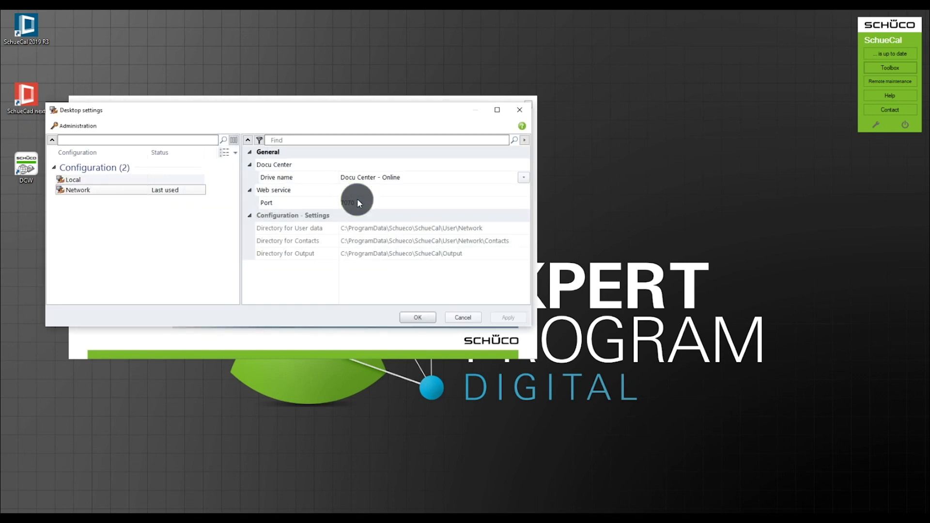
drag(370, 111, 400, 105)
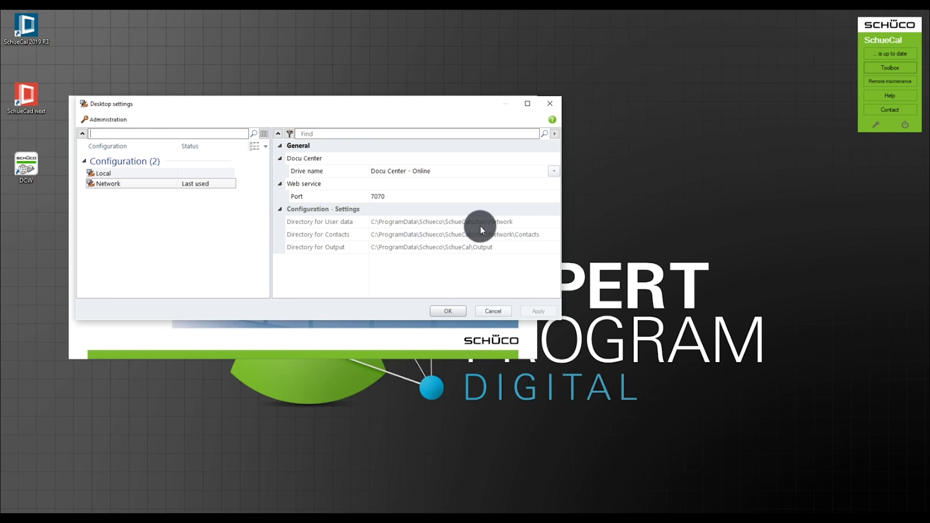
click(119, 121)
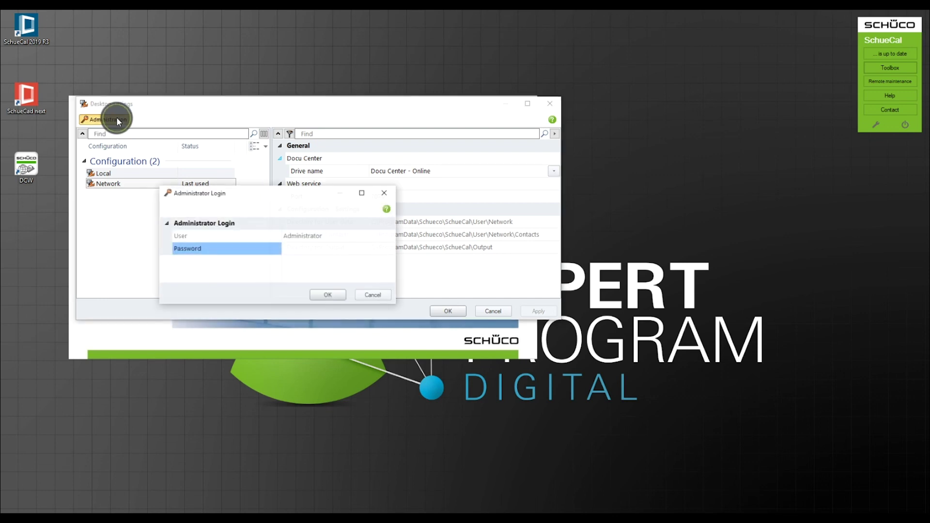
Confirm the administrator login, copy the Network user data path, then close settings and login.
click(331, 294)
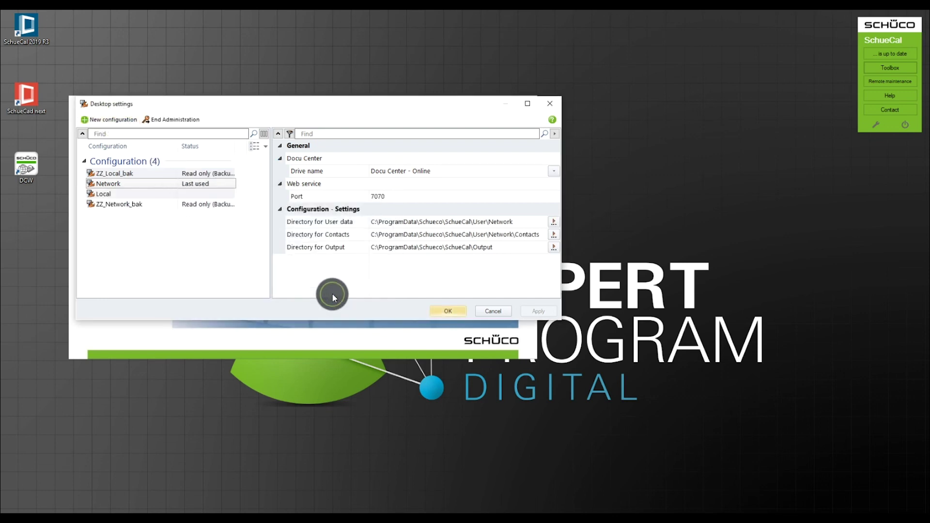
click(514, 222)
key(ctrl+c)
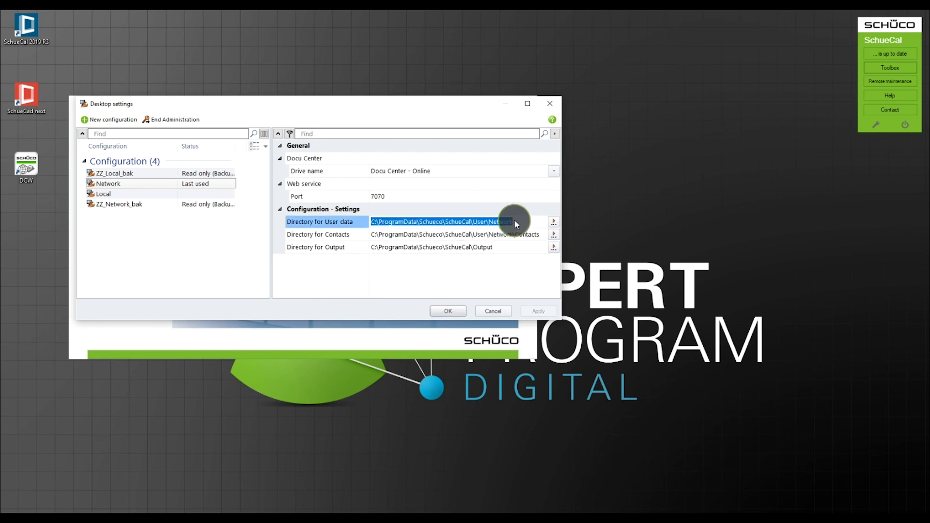
right_click(498, 221)
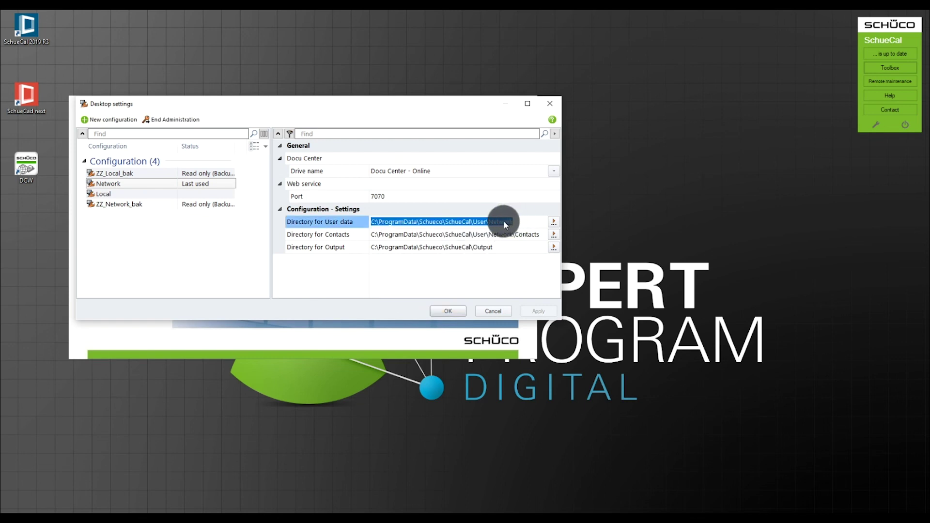
click(439, 252)
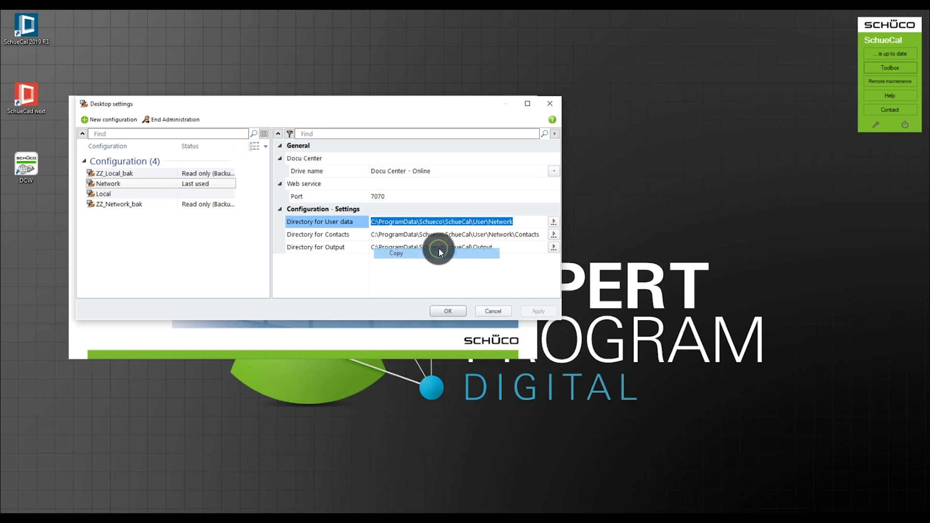
click(492, 310)
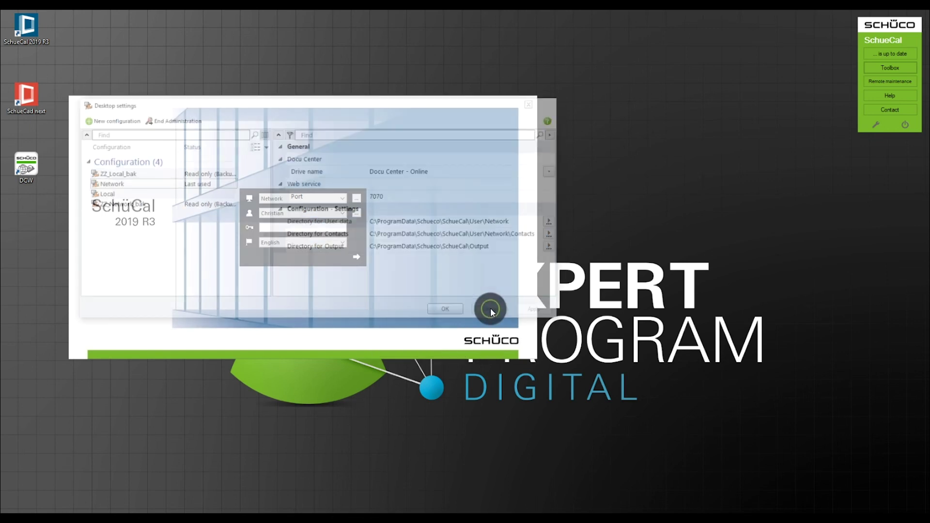
click(528, 105)
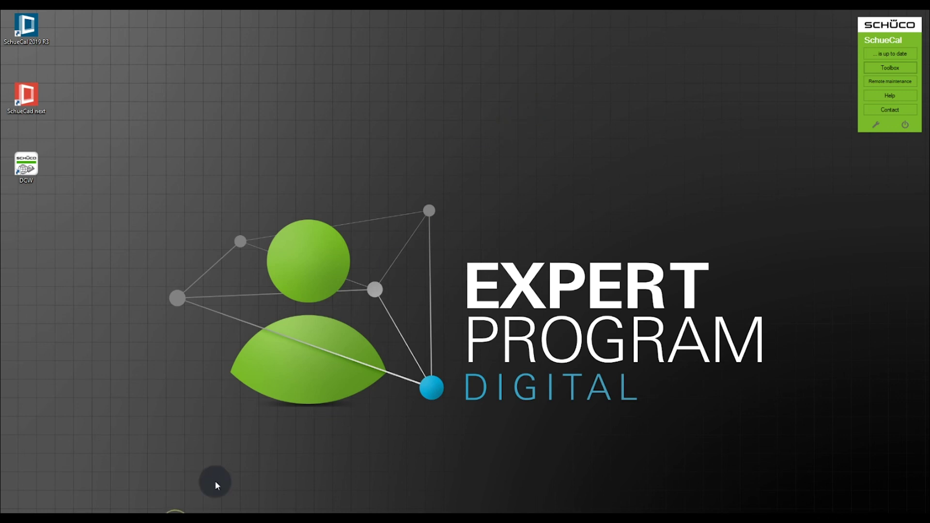
Open File Explorer at C:\ProgramData\Schueco\SchueCal\User\Network using the copied path.
key(super+e)
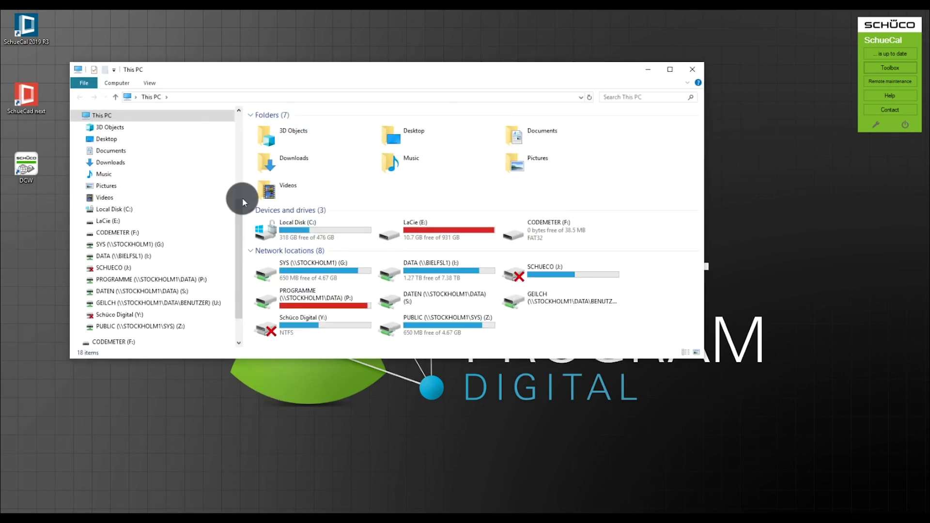
click(231, 96)
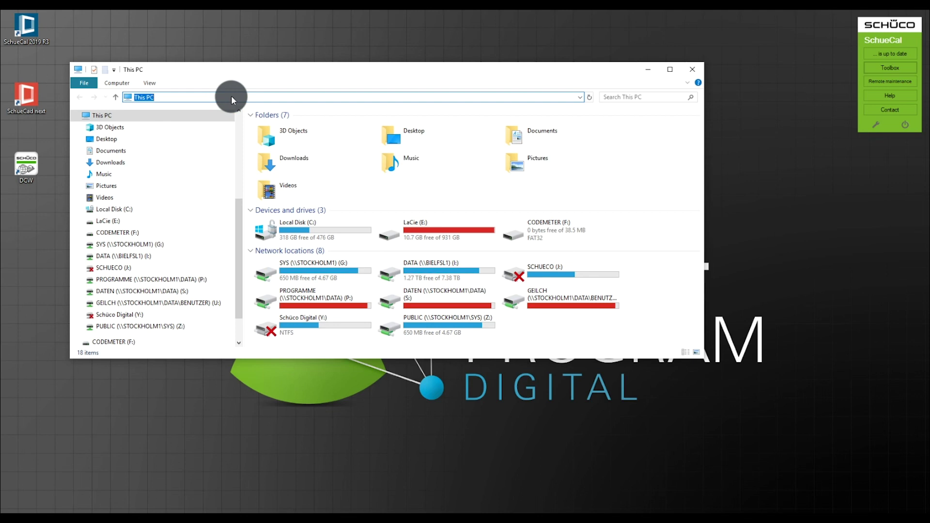
key(ctrl+v)
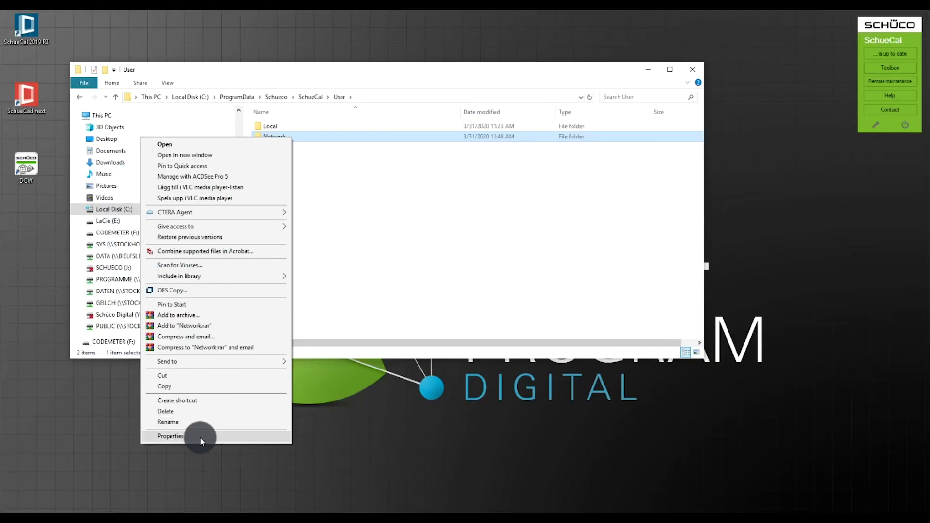
Show the Network folder's properties: 12.3 GB in 3,973 files and 282 folders.
click(200, 435)
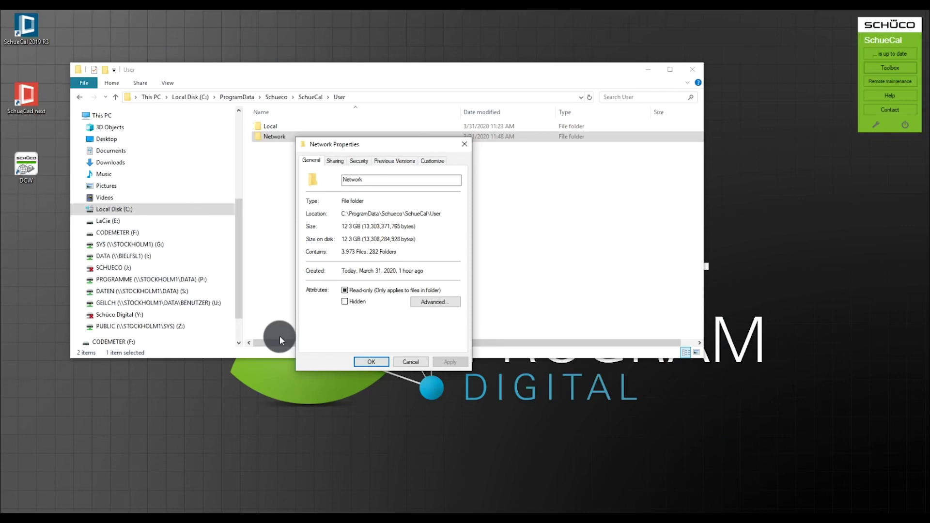
Close Properties and copy-paste the Network folder inside User, creating 'Network - Copy'.
click(416, 361)
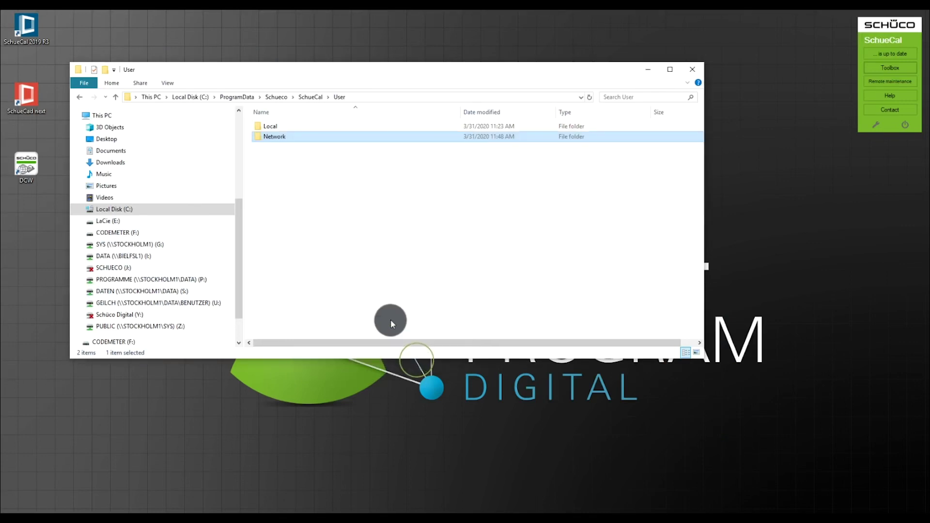
click(290, 168)
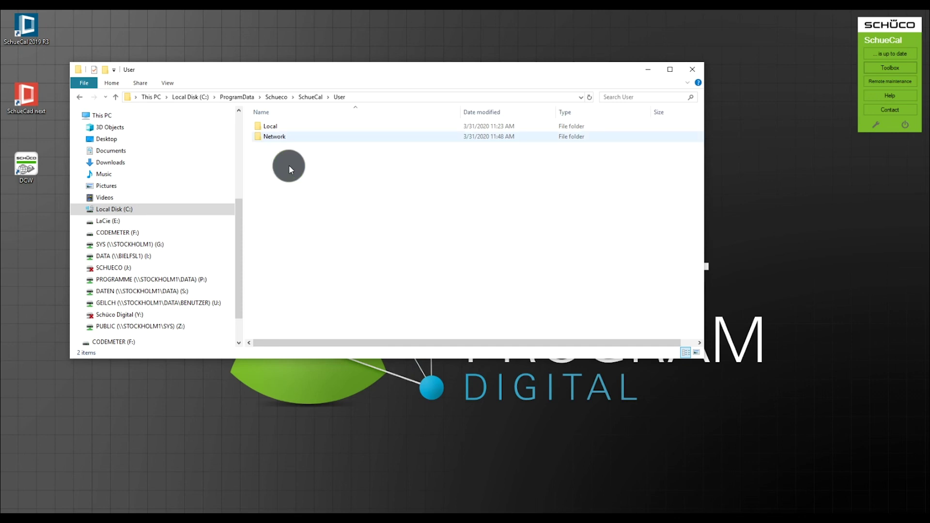
right_click(283, 136)
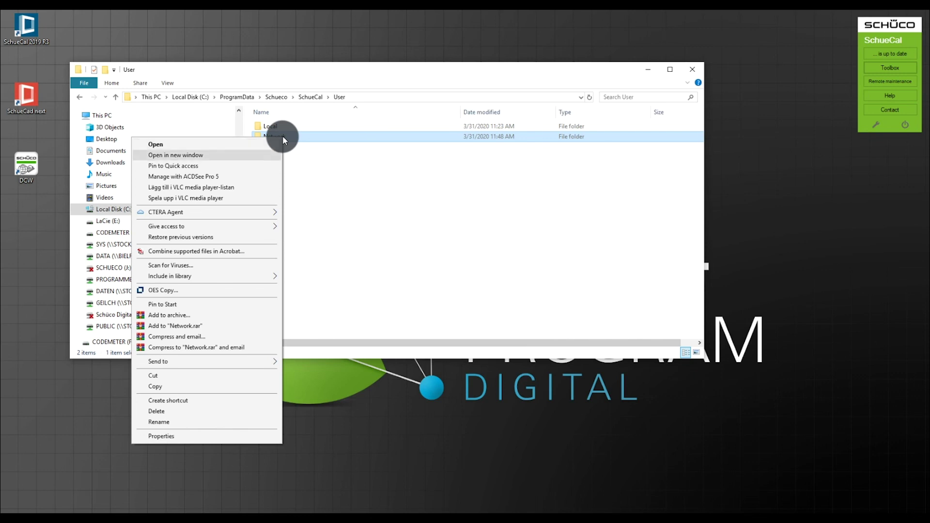
click(193, 386)
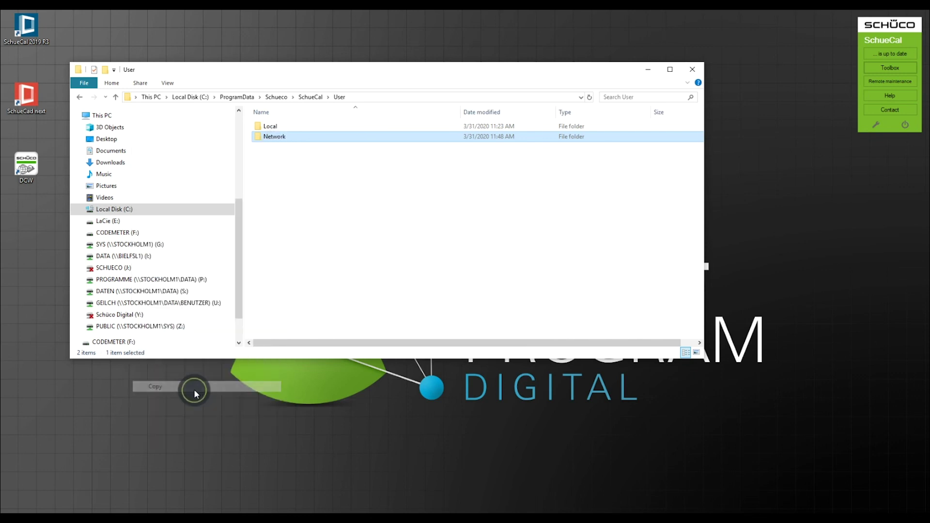
right_click(318, 193)
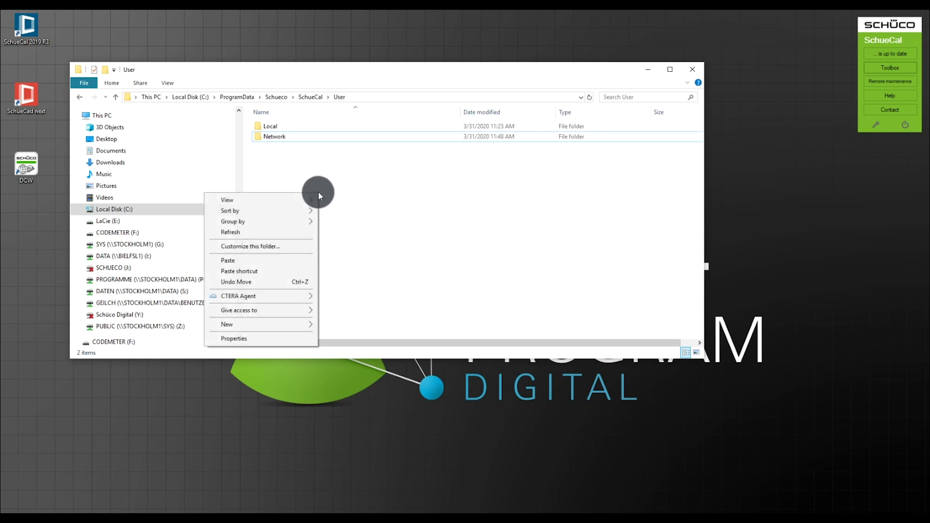
click(272, 262)
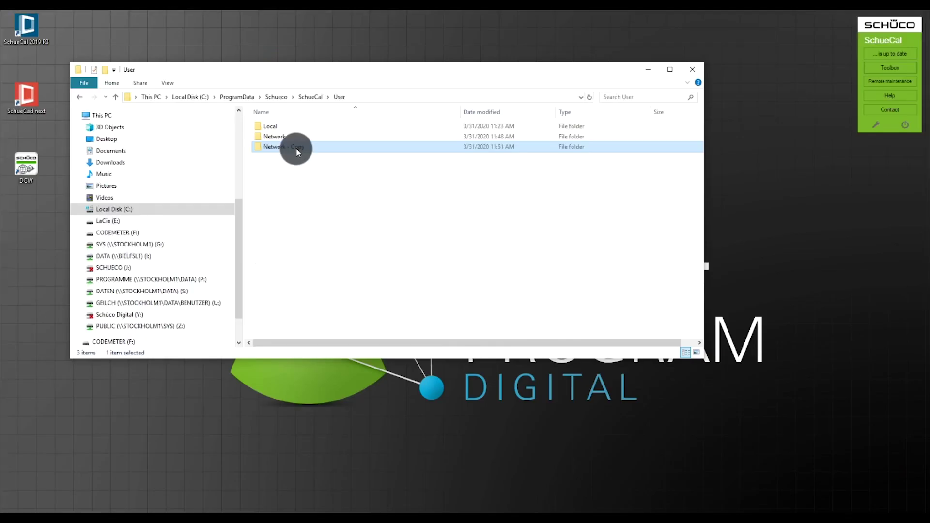
mouse_move(298, 152)
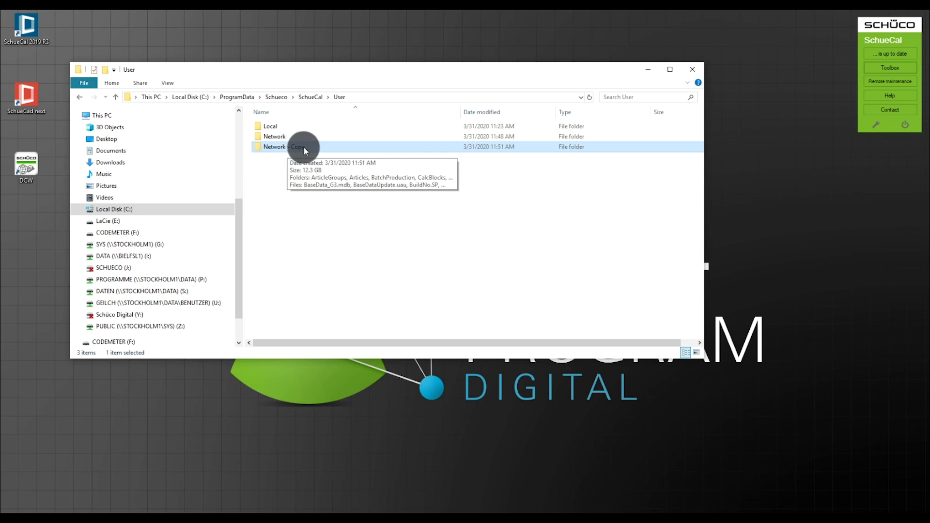
right_click(304, 146)
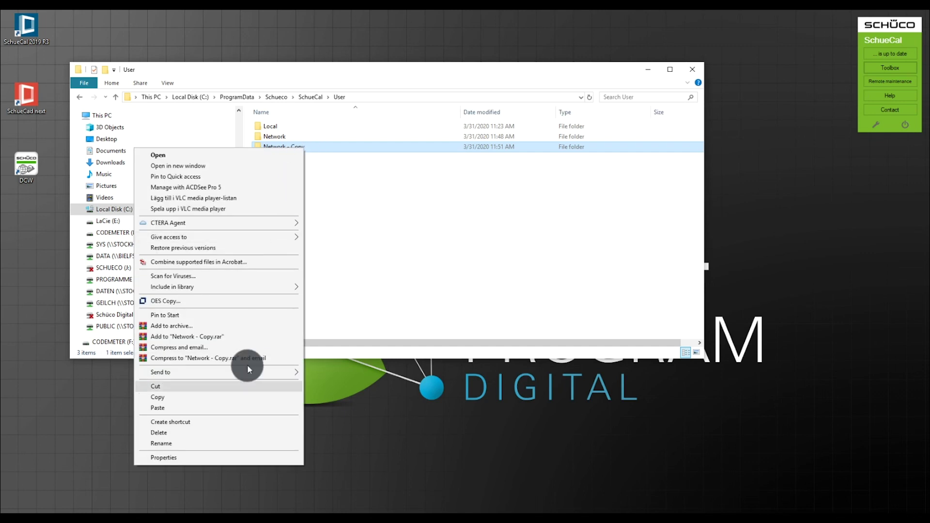
Rename the 'Network - Copy' folder to 'Archive'.
click(225, 444)
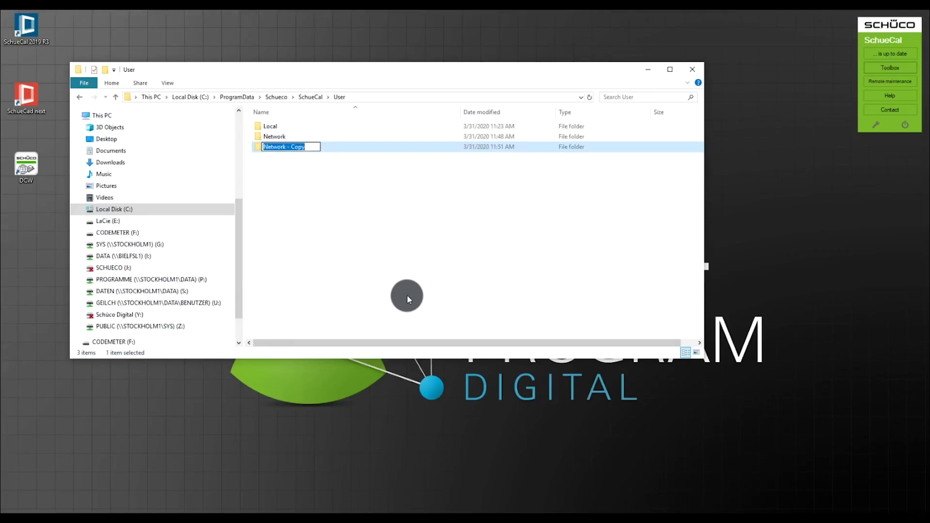
text(A)
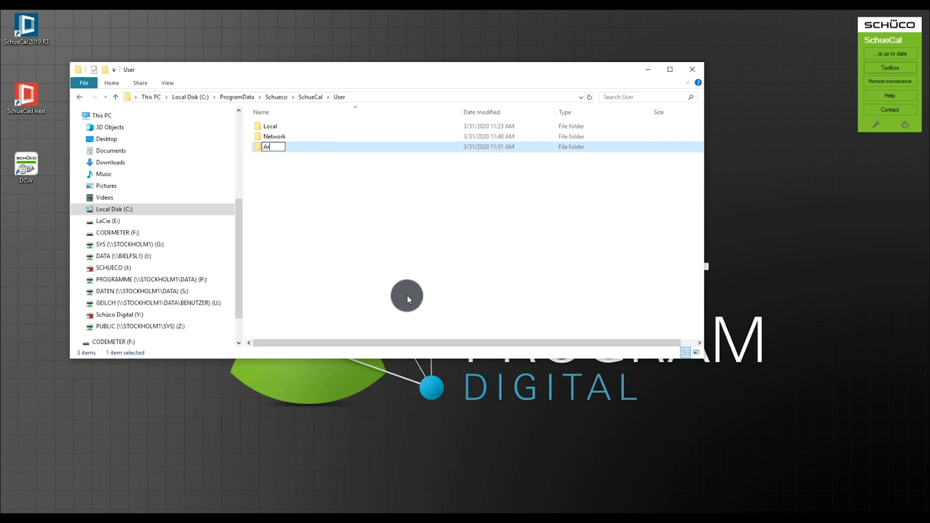
text(rchive)
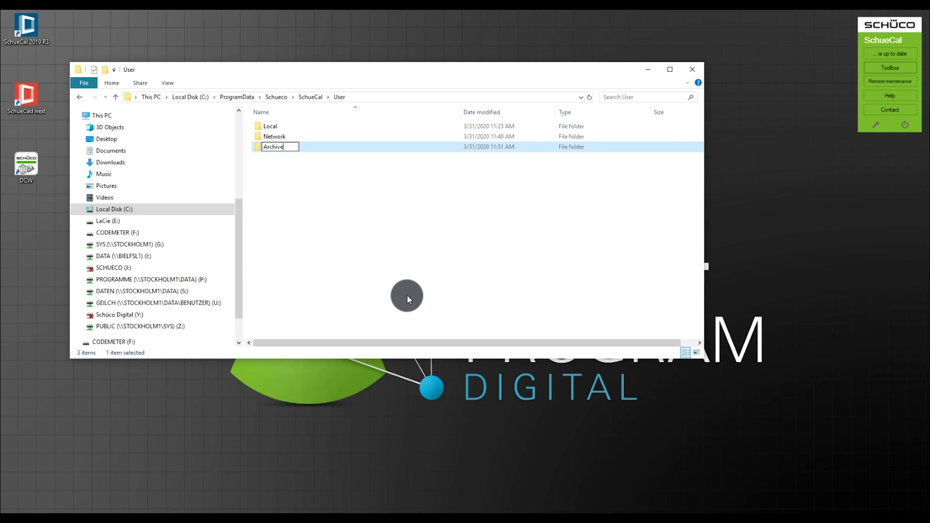
click(307, 187)
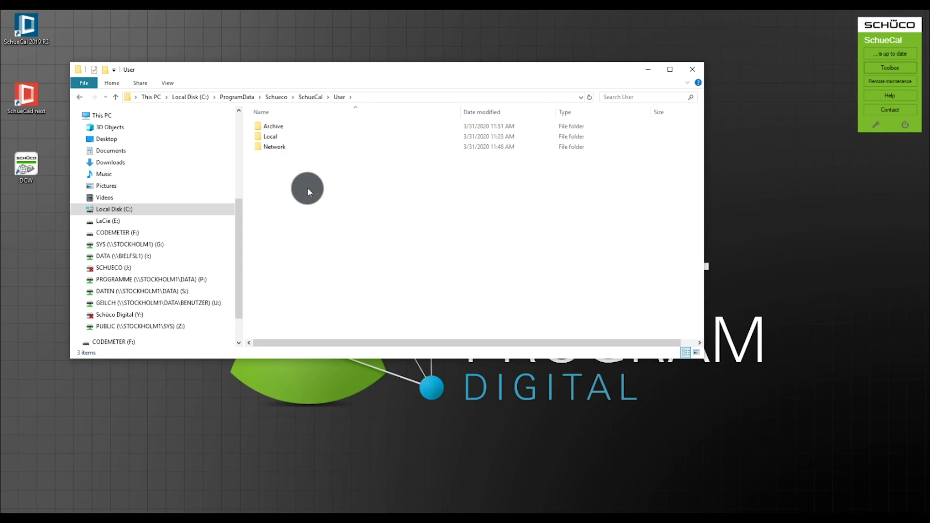
double_click(286, 127)
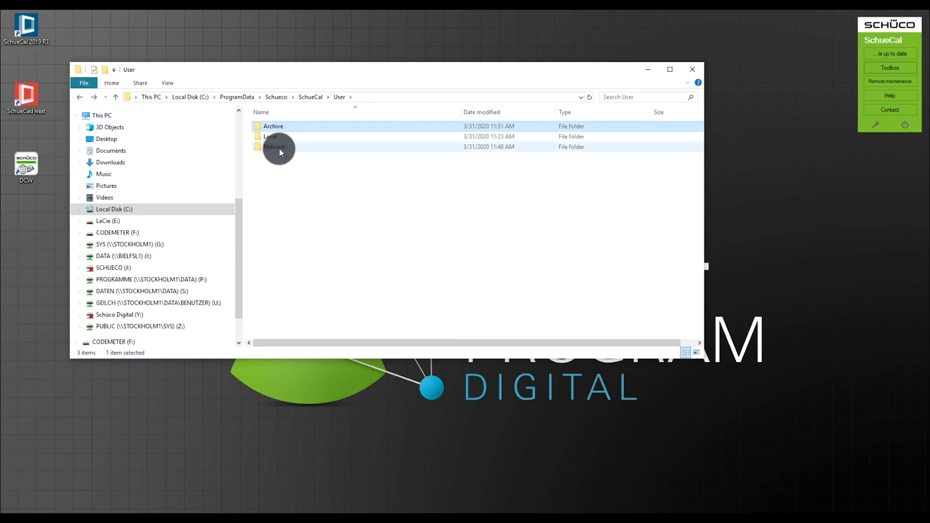
double_click(274, 147)
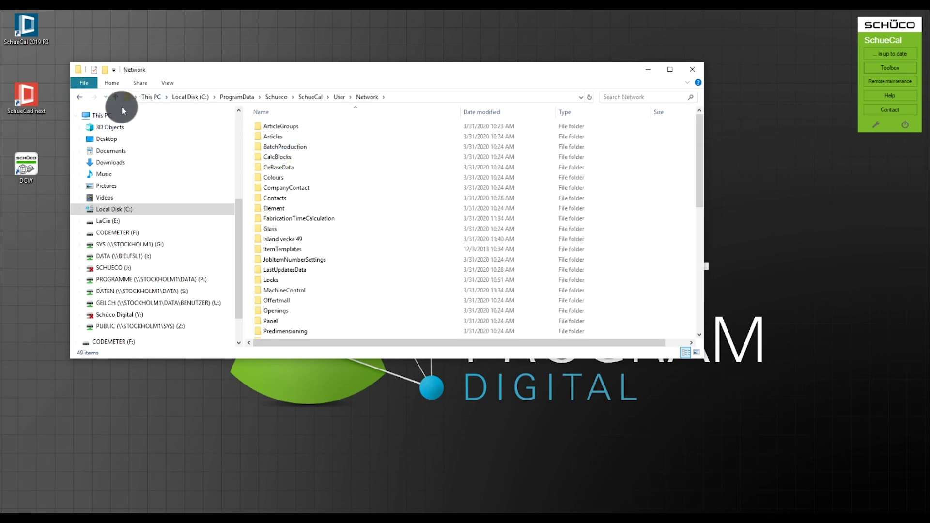
click(80, 97)
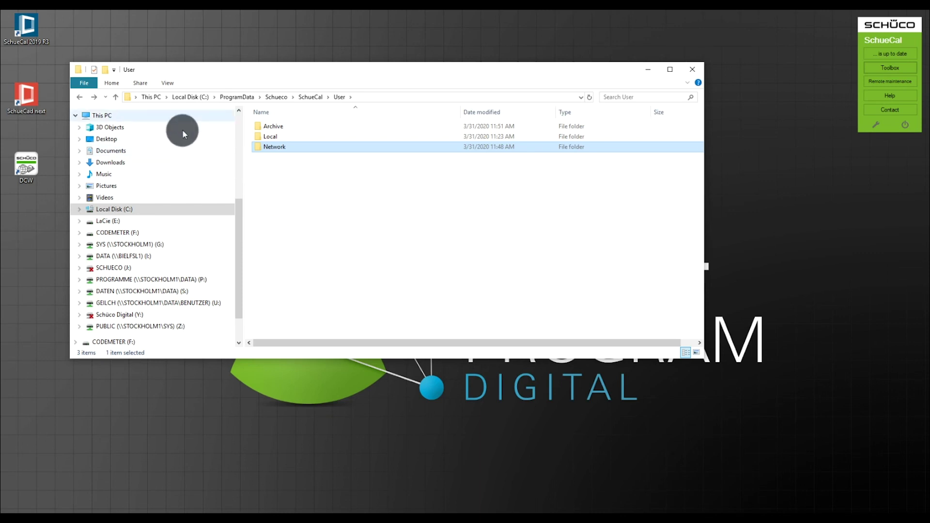
Launch SchüCal 2019 R3, log in with the Network configuration and expand My Projects.
click(28, 28)
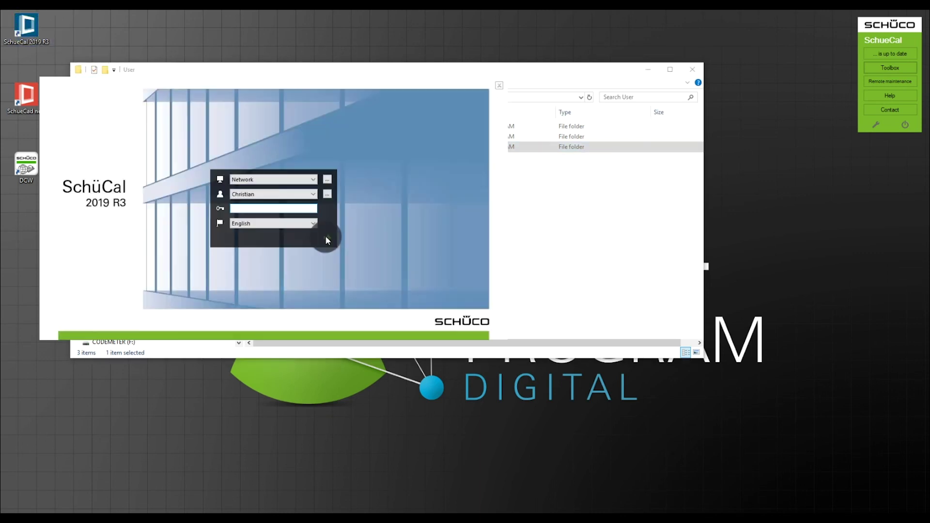
click(326, 238)
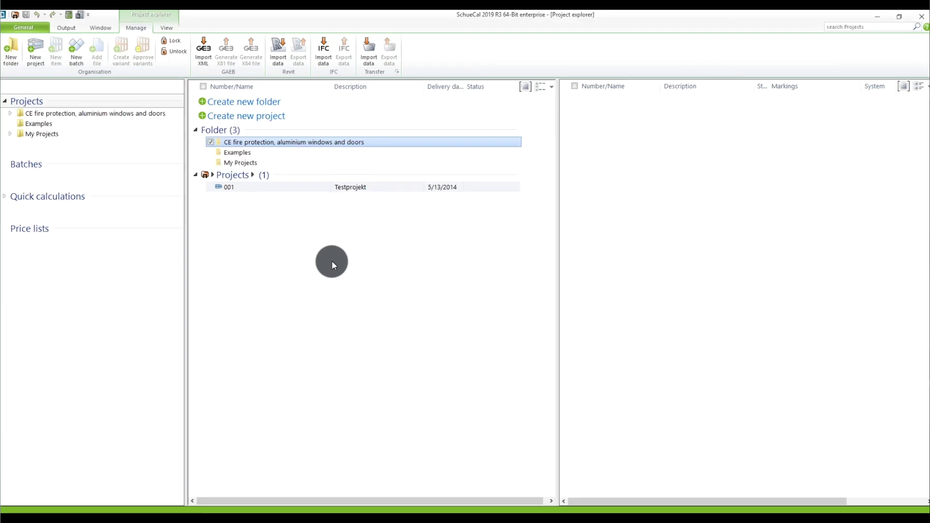
click(10, 135)
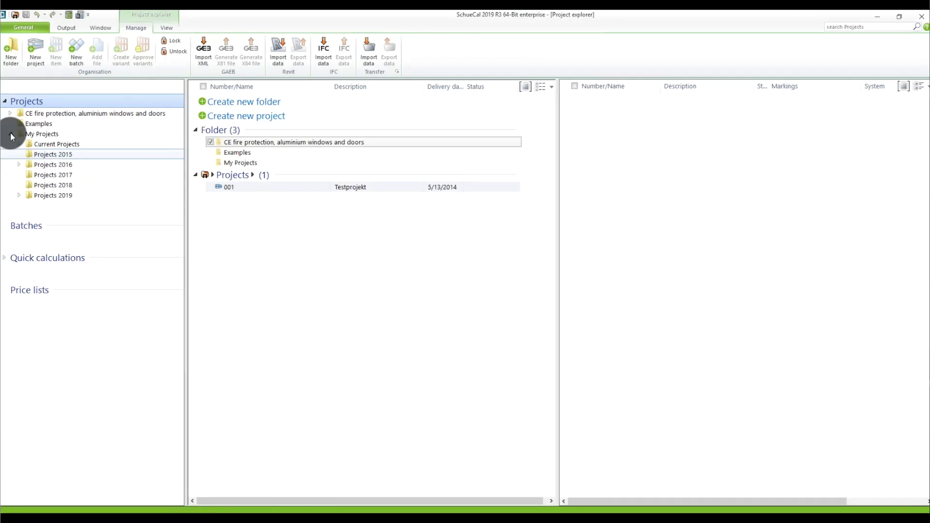
Select the Projects 2015, 2016 and 2017 folders together and delete them.
click(52, 154)
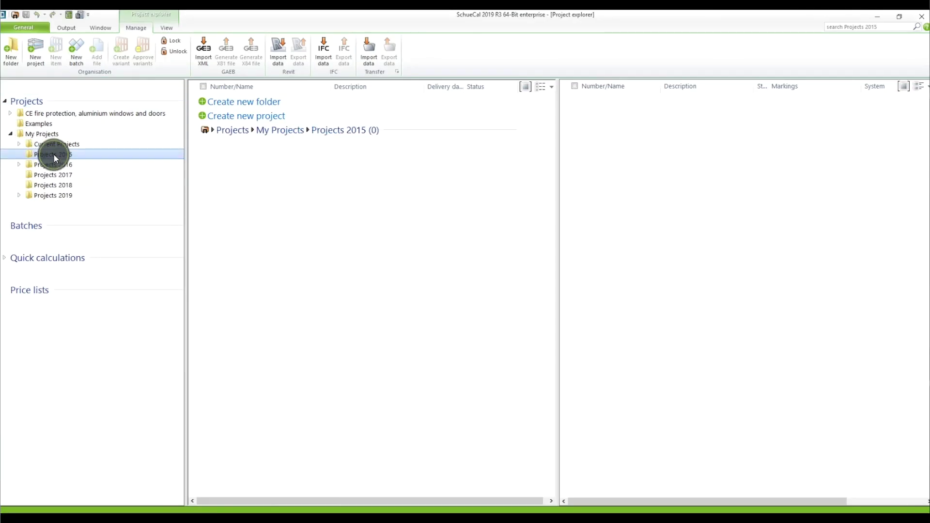
ctrl+click(54, 164)
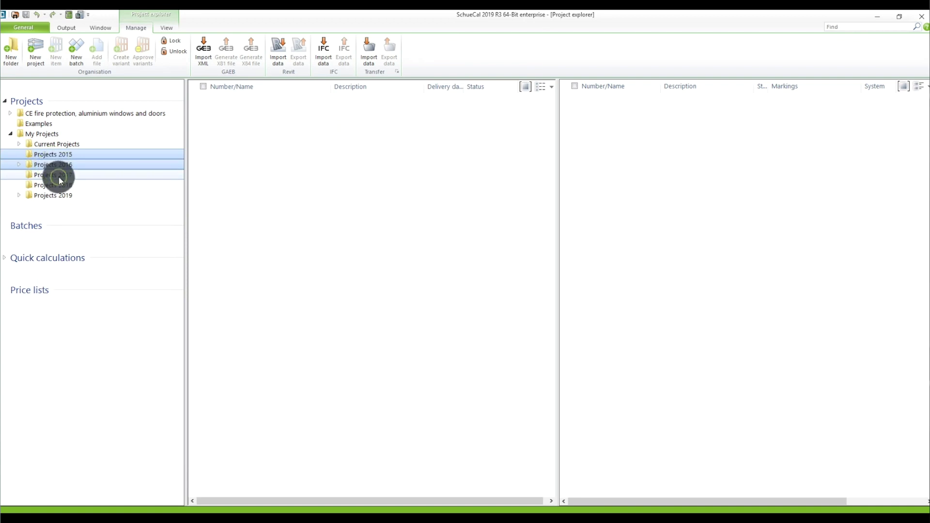
ctrl+click(59, 176)
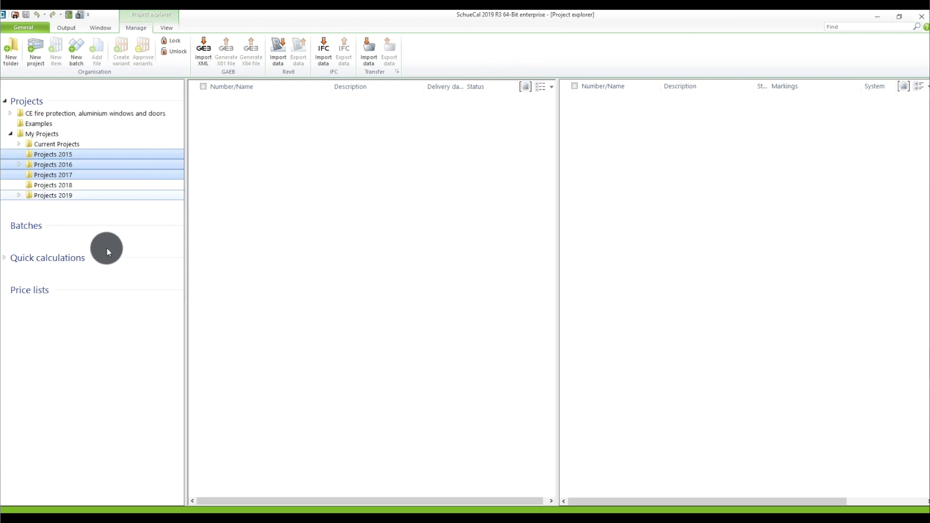
right_click(93, 163)
click(109, 217)
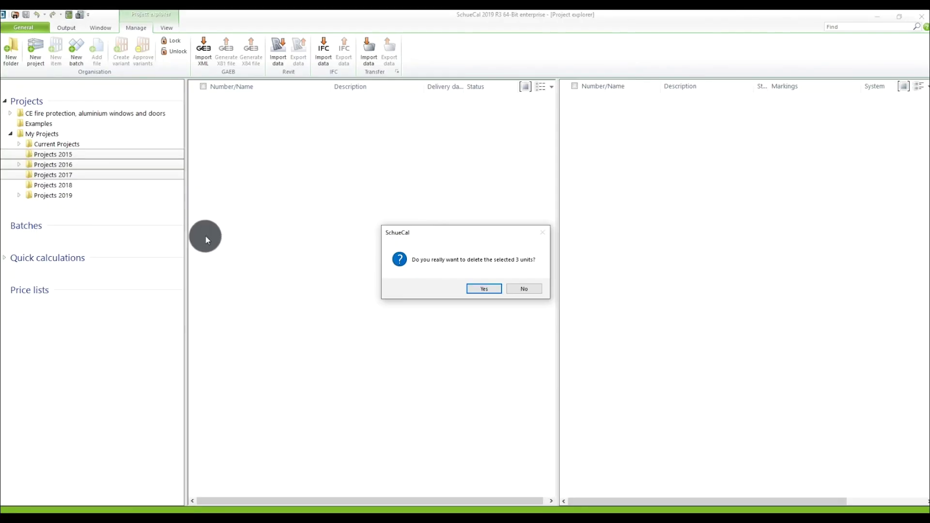
click(484, 290)
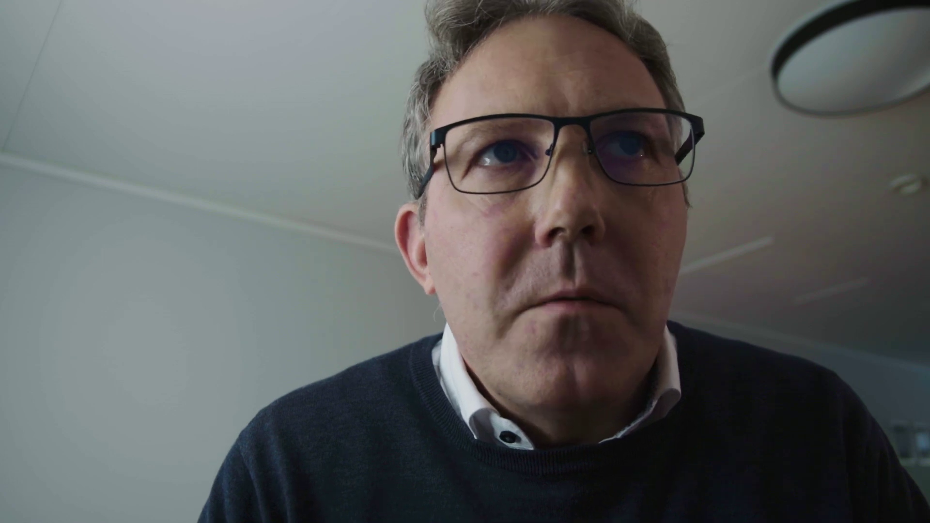
Exit SchüCal using the Exit option on the General page.
click(231, 219)
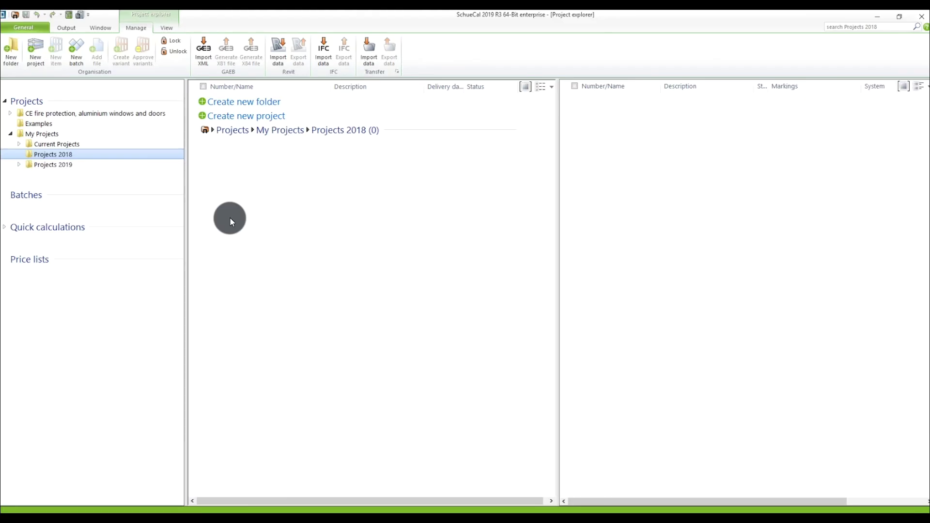
click(9, 28)
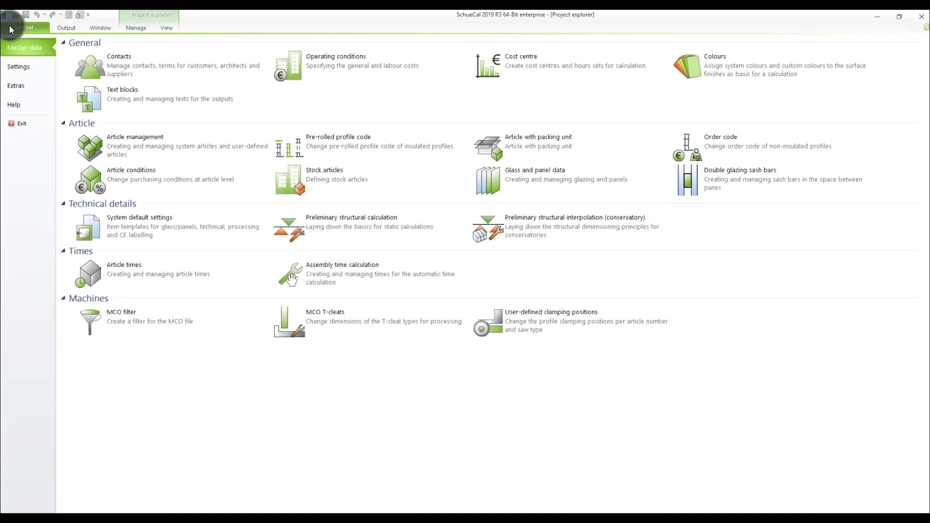
click(23, 120)
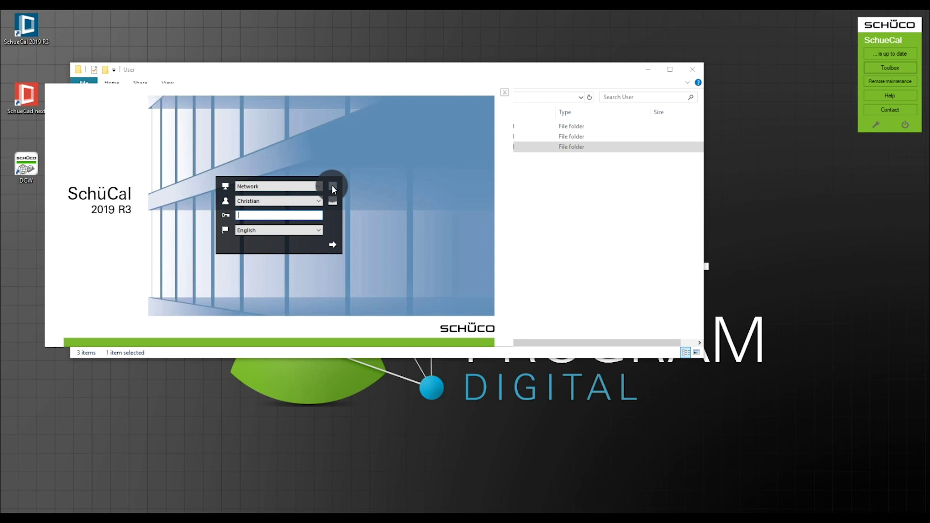
Keep Network selected on the login screen and open its desktop settings.
click(318, 186)
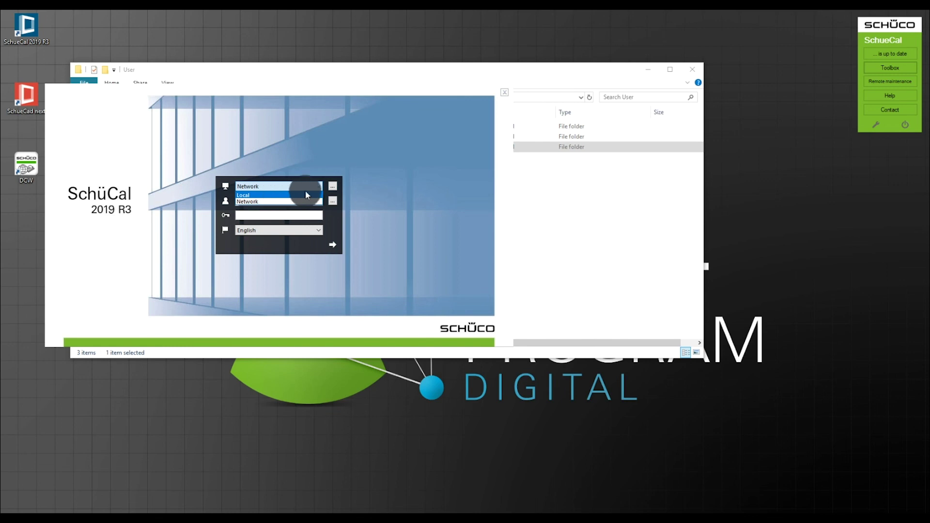
click(333, 186)
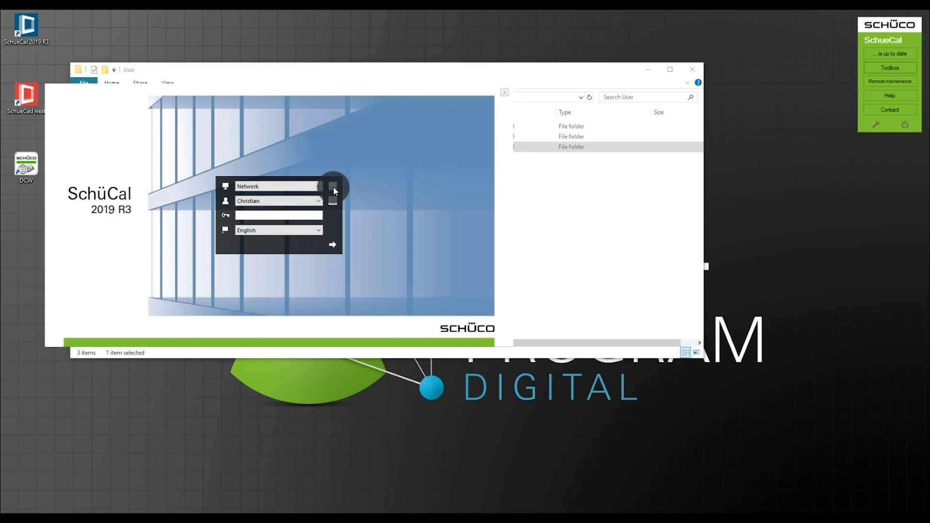
click(333, 186)
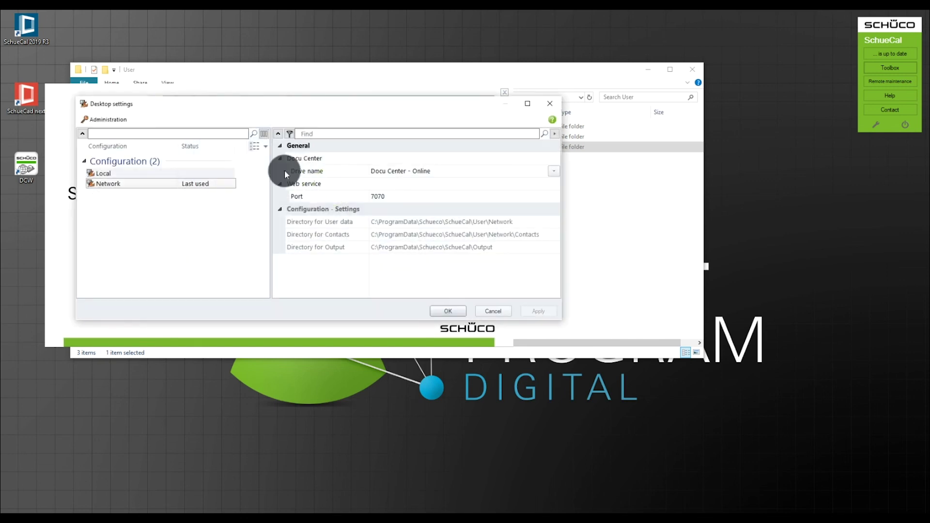
Log in as administrator and create a new configuration named 'Archive'.
click(118, 122)
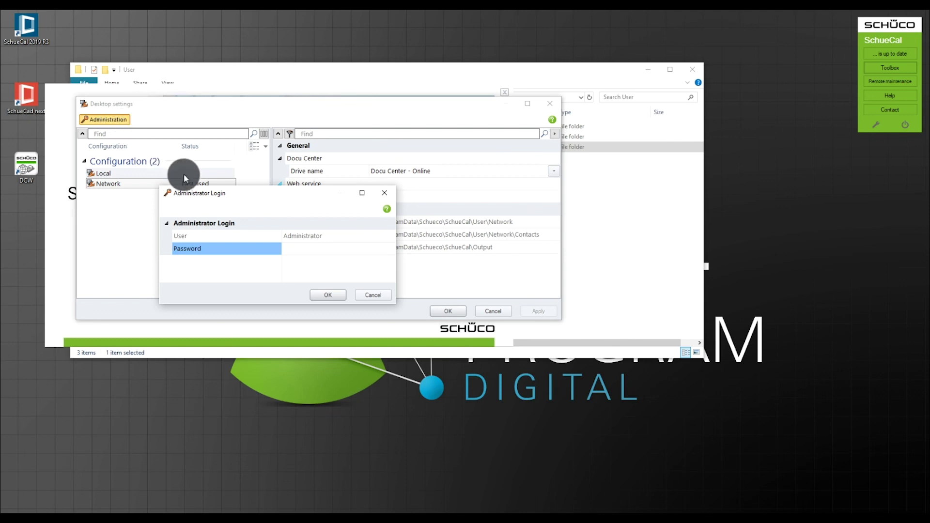
click(329, 295)
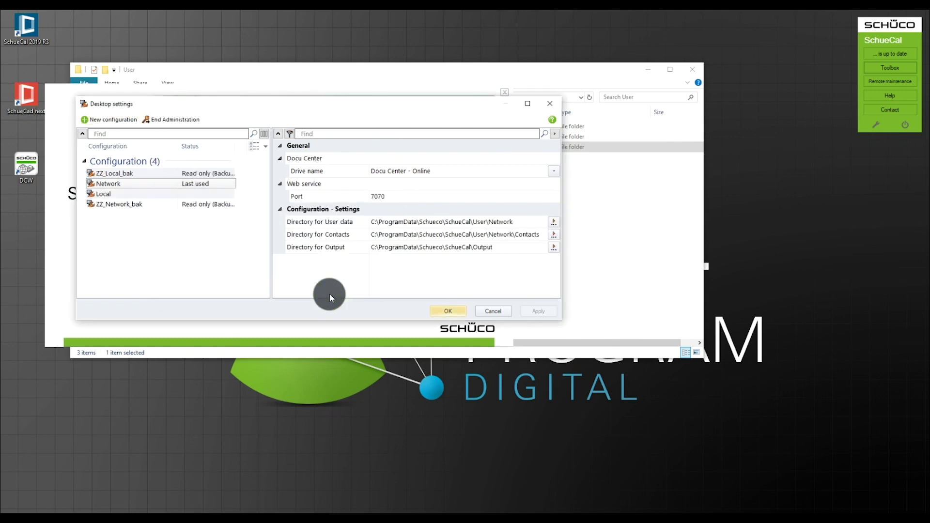
click(117, 120)
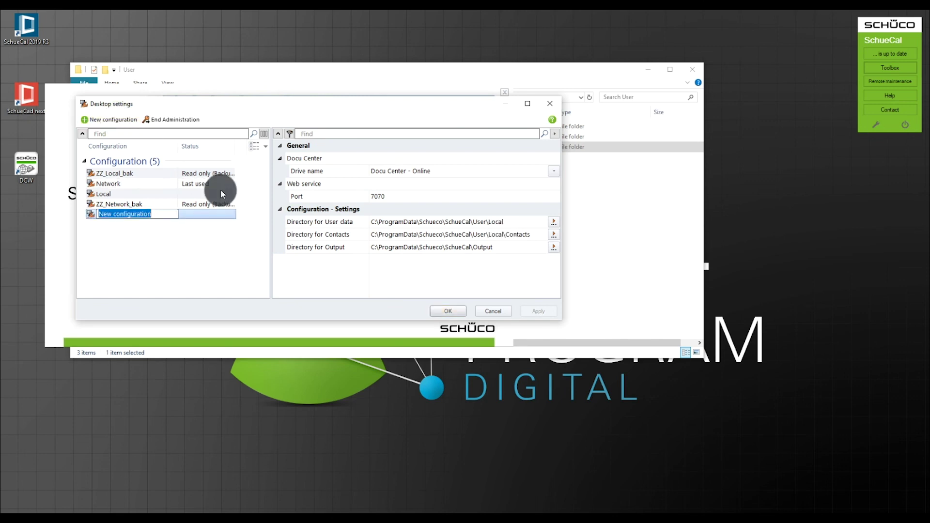
text(Archive)
click(211, 245)
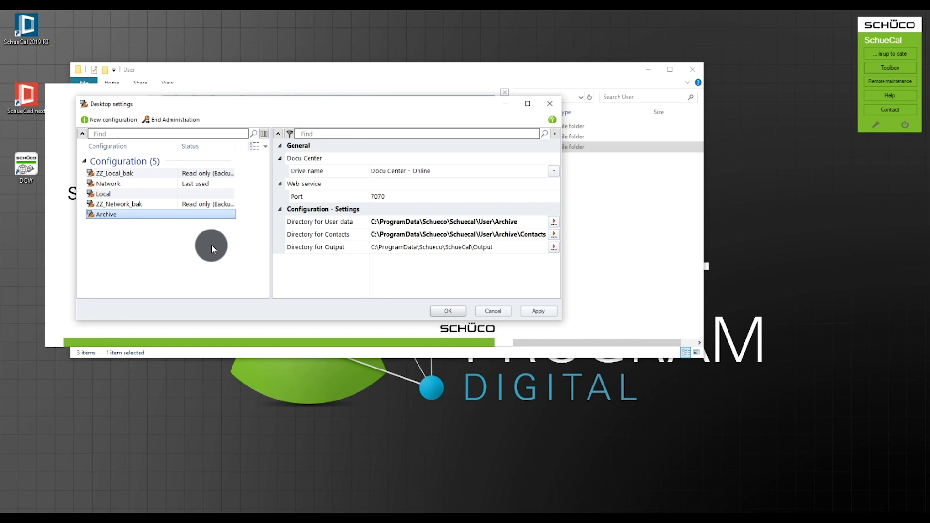
Point the Archive configuration's user data directory to SchueCal\User\Archive, then apply and save.
click(521, 221)
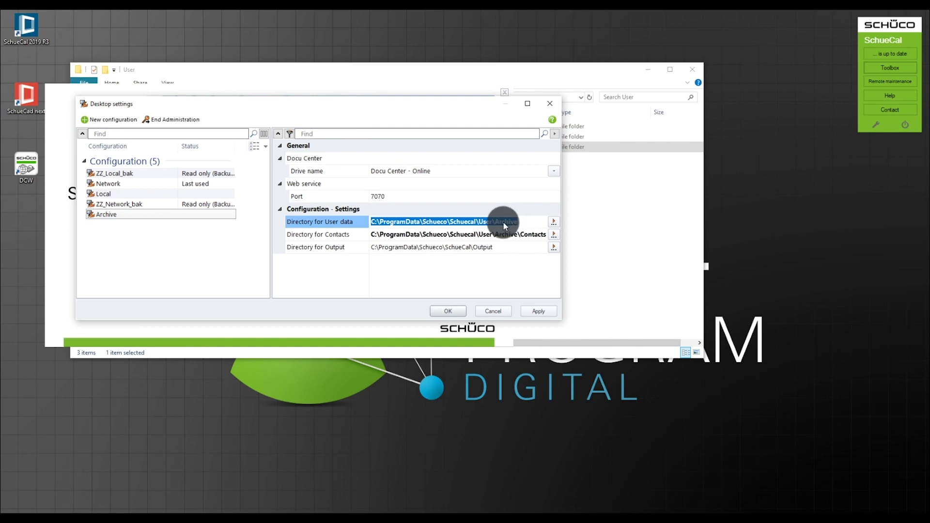
click(554, 222)
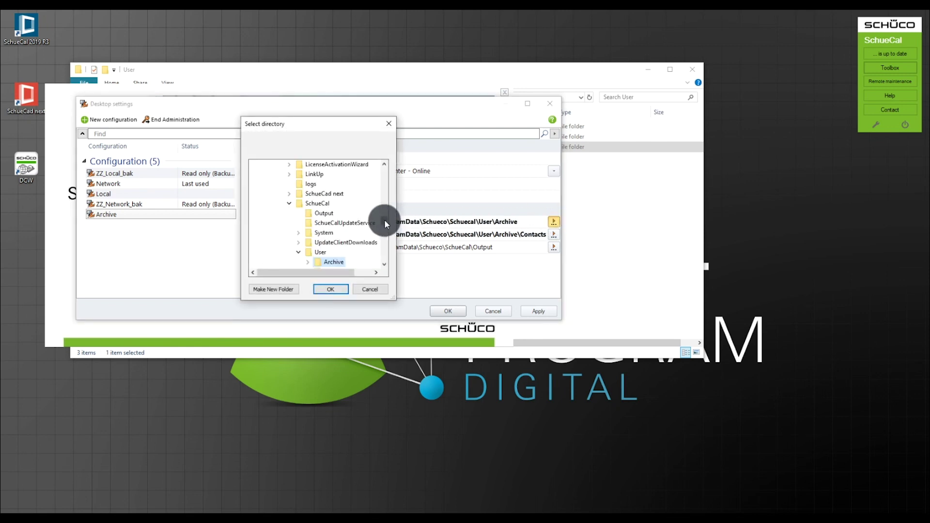
drag(384, 219, 385, 225)
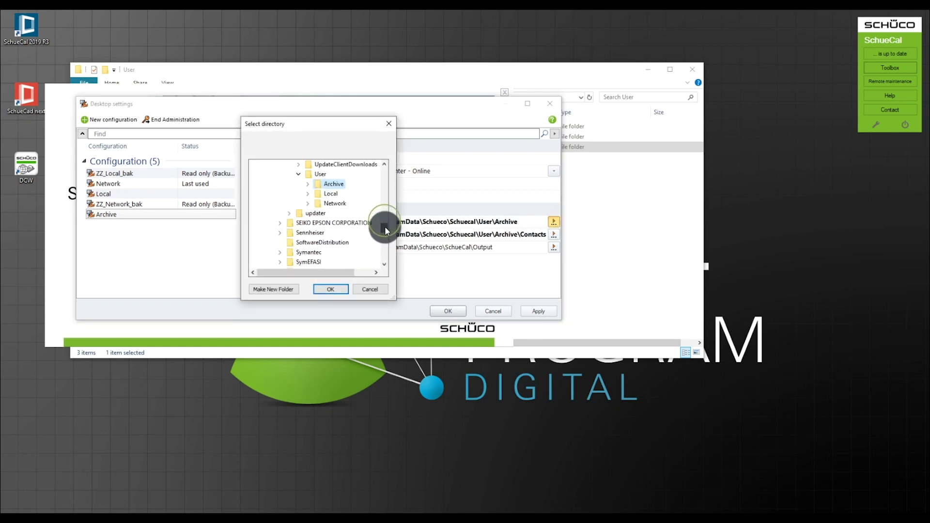
double_click(337, 186)
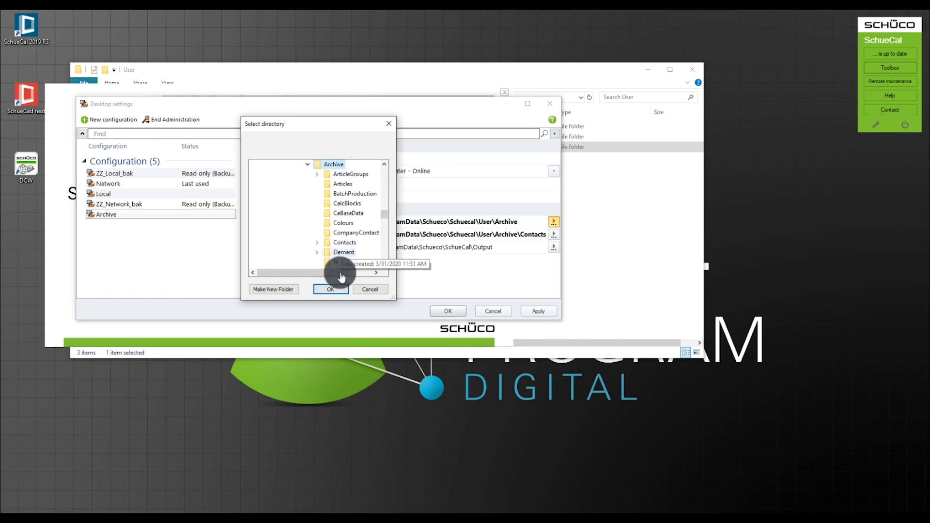
click(331, 289)
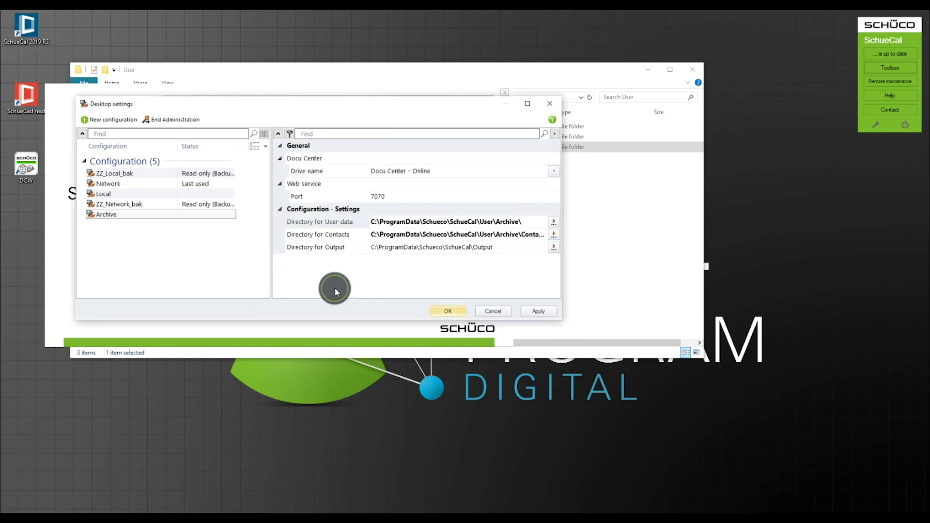
click(537, 310)
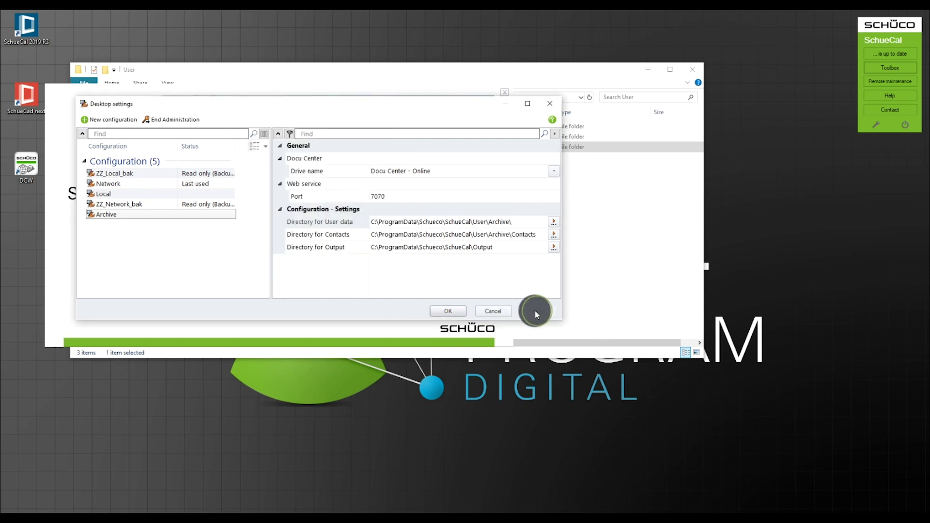
click(455, 313)
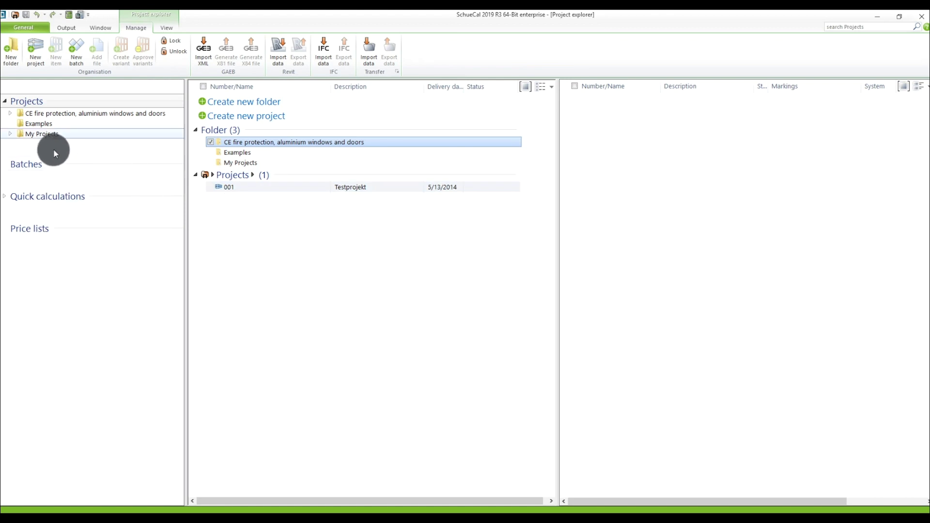
Delete the Current Projects, Projects 2018 and Projects 2019 folders under My Projects.
click(9, 135)
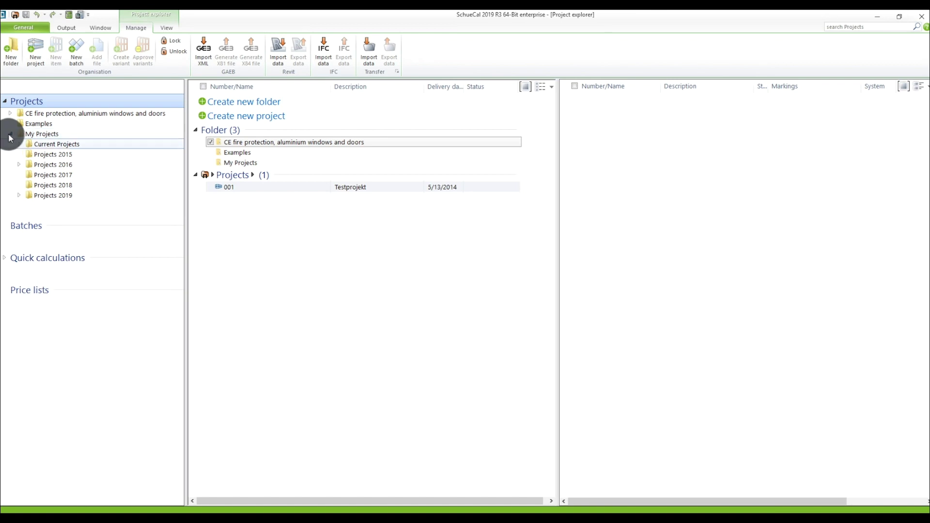
click(59, 144)
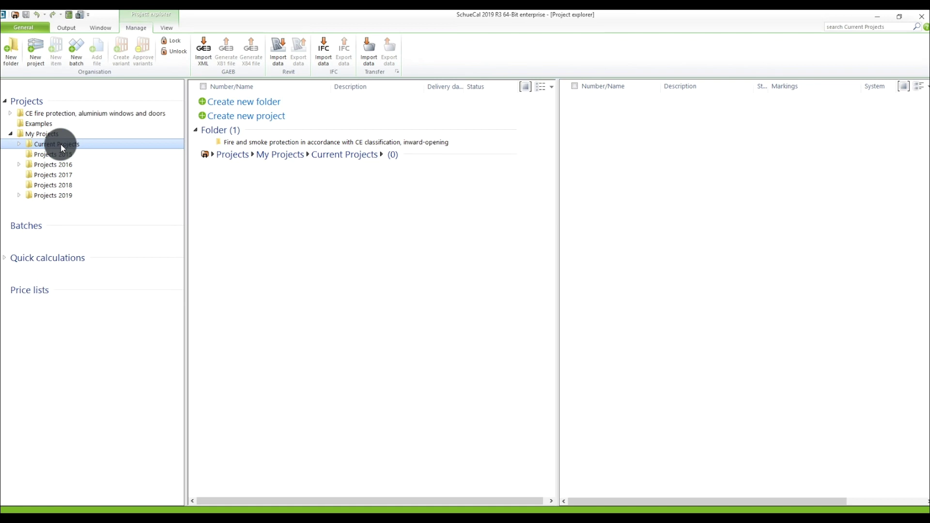
ctrl+click(68, 196)
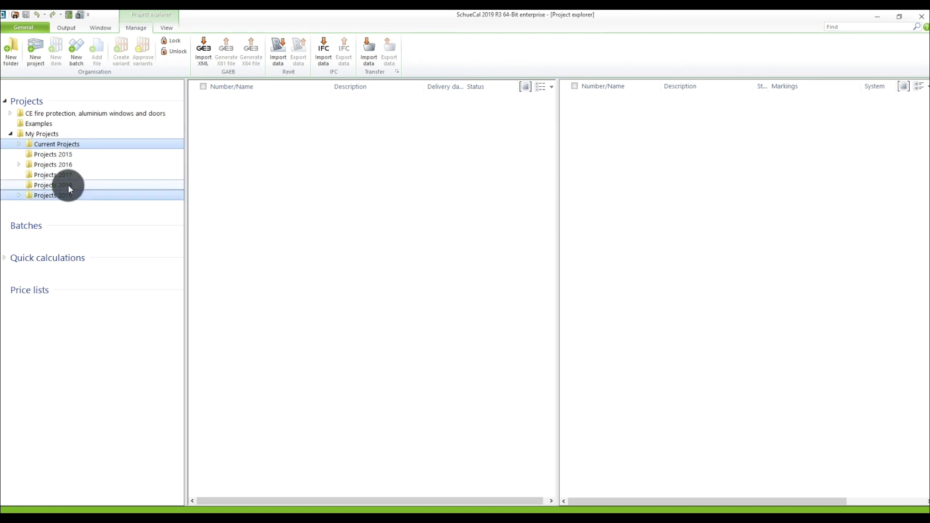
ctrl+click(68, 185)
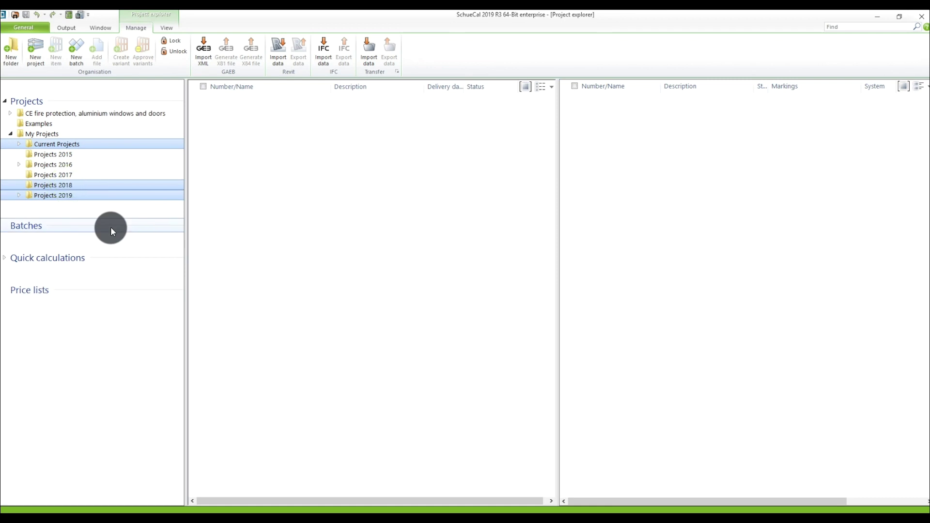
right_click(131, 190)
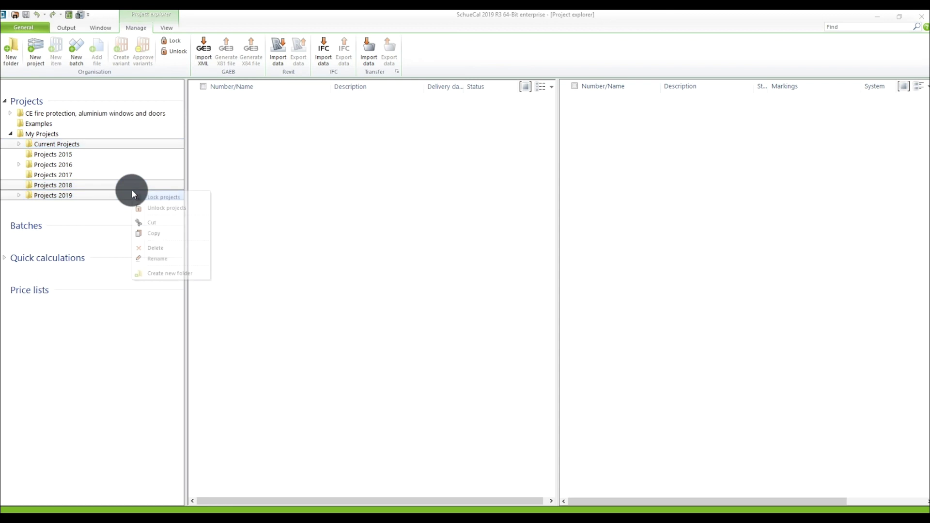
click(153, 247)
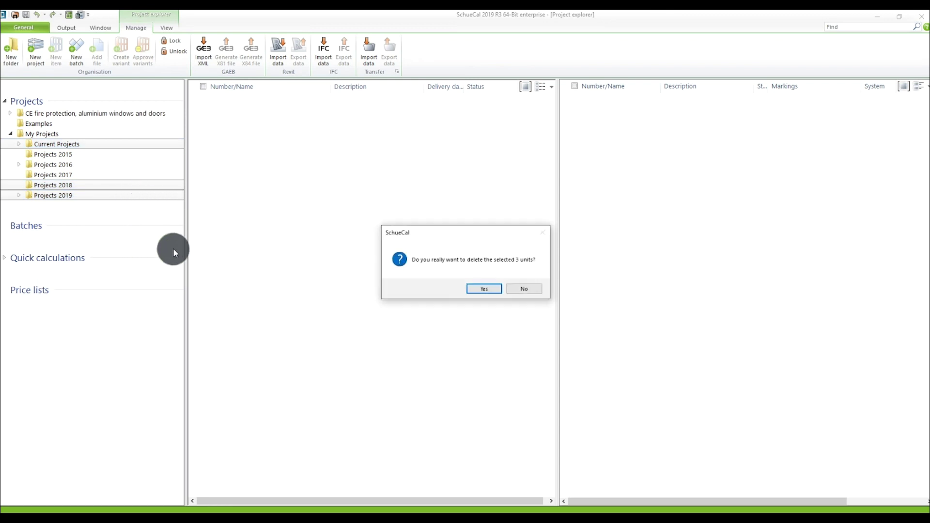
click(483, 289)
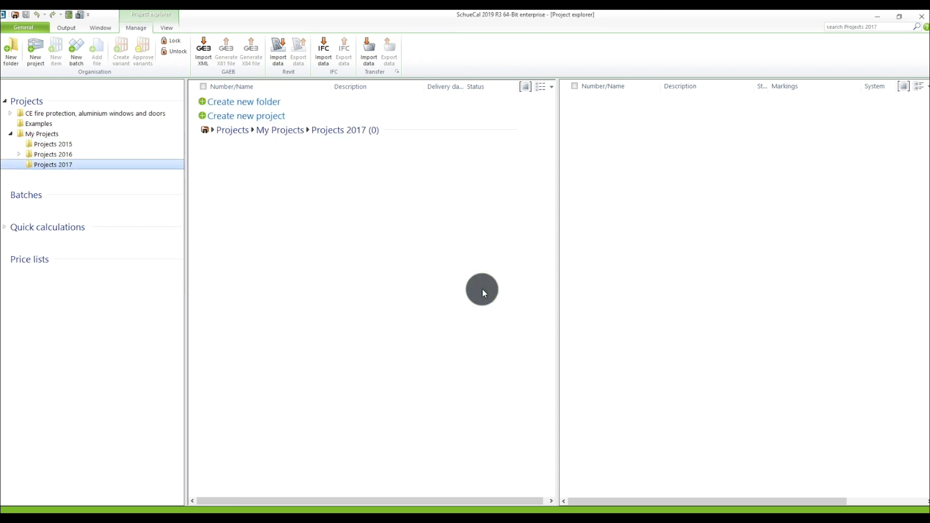
click(14, 26)
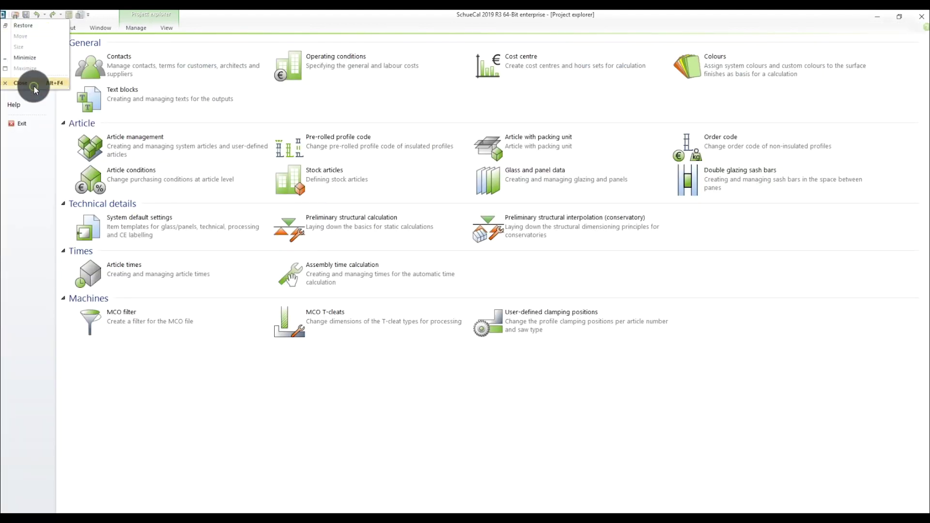
Exit SchüCal, confirming the prompt, and deselect the Network folder in File Explorer.
click(19, 123)
click(437, 294)
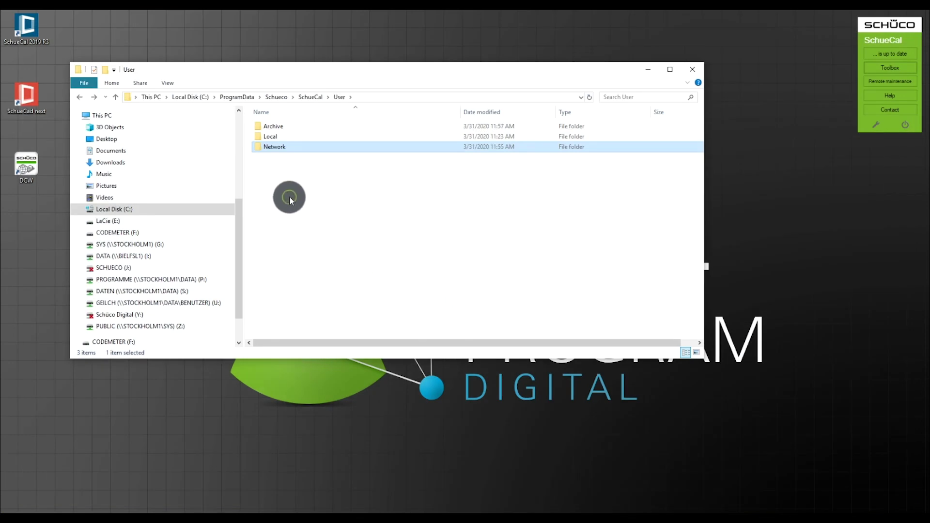
click(289, 197)
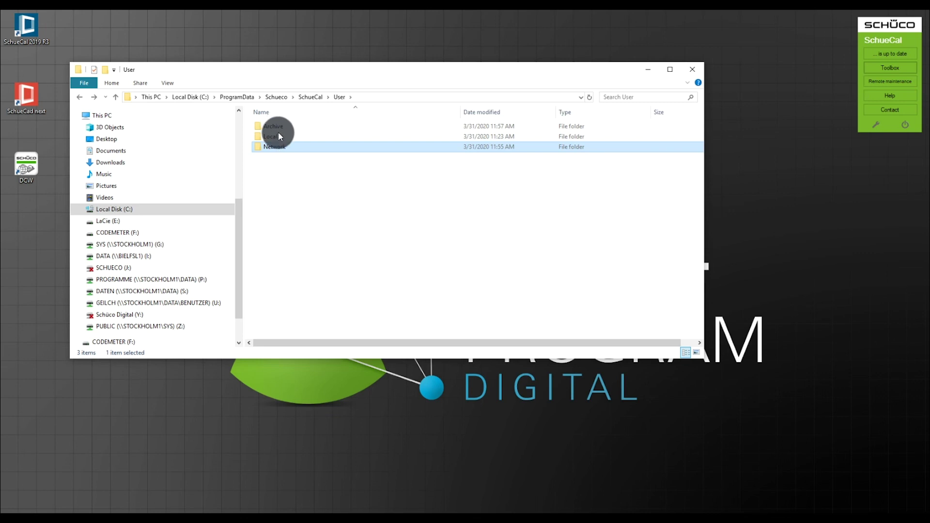
Show the Network folder's Properties to check its 4.67 GB size.
right_click(282, 150)
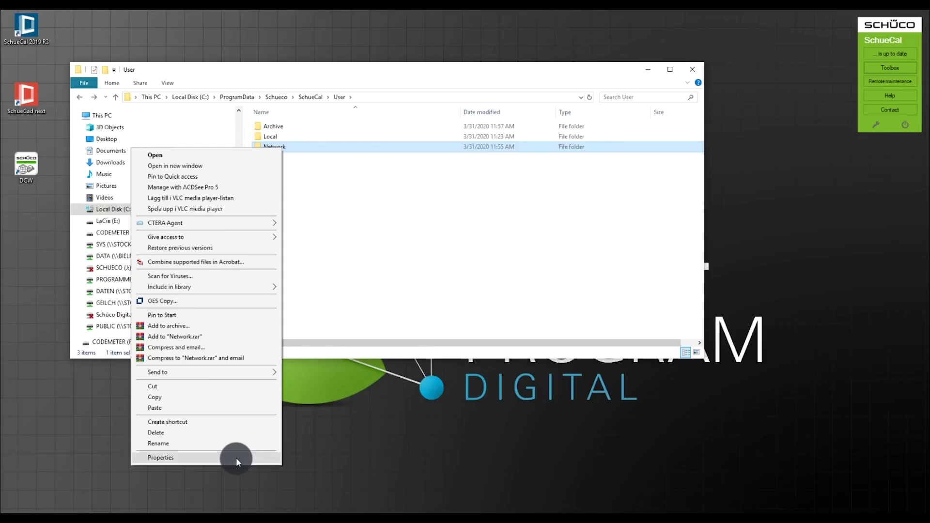
click(236, 458)
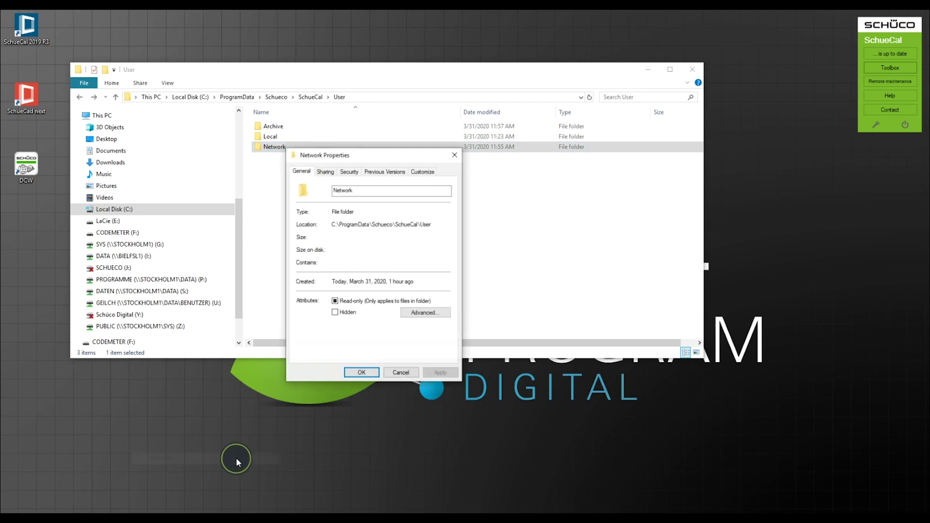